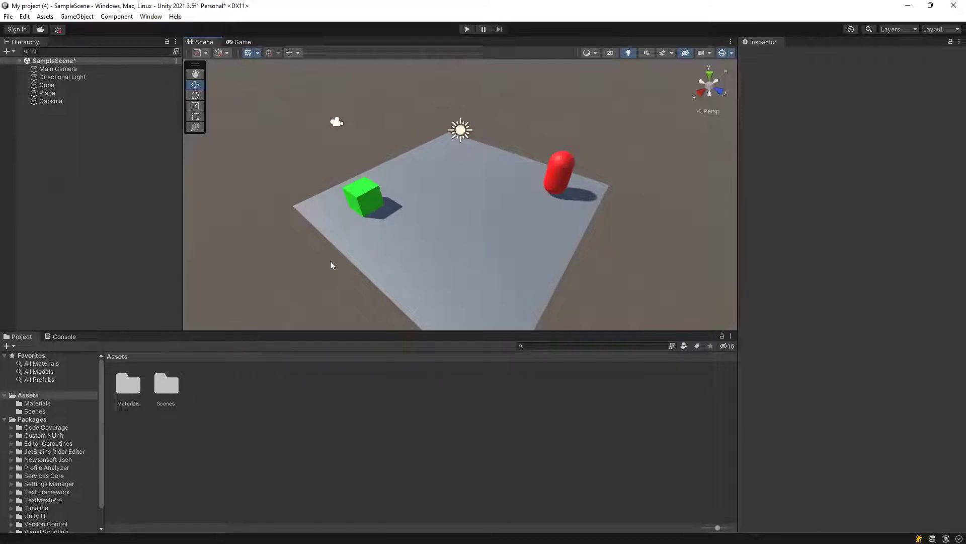
click(564, 163)
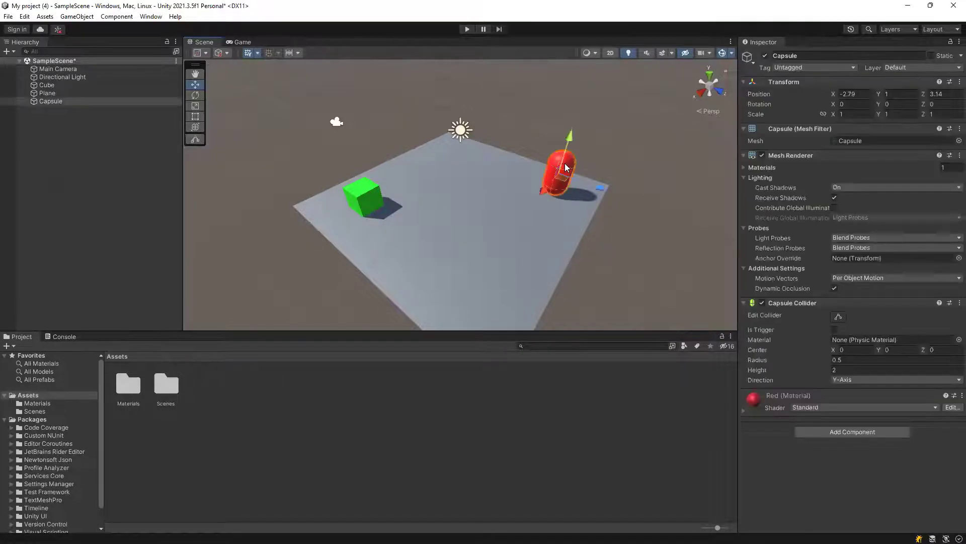
click(362, 193)
click(626, 166)
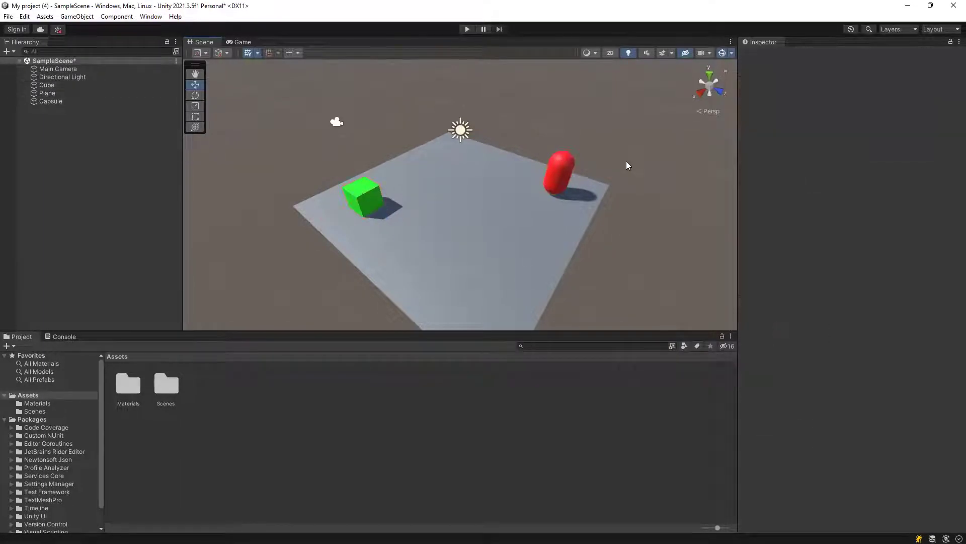
click(566, 166)
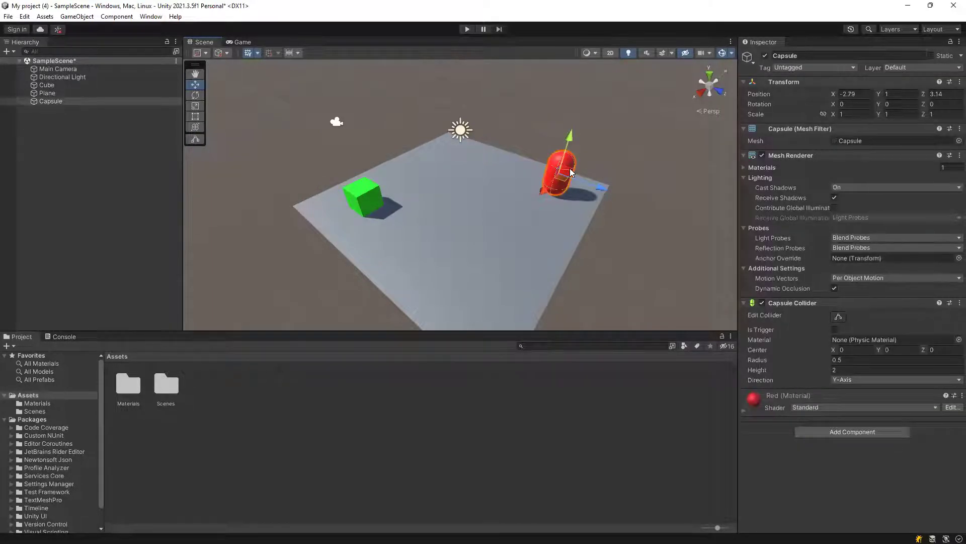
click(366, 200)
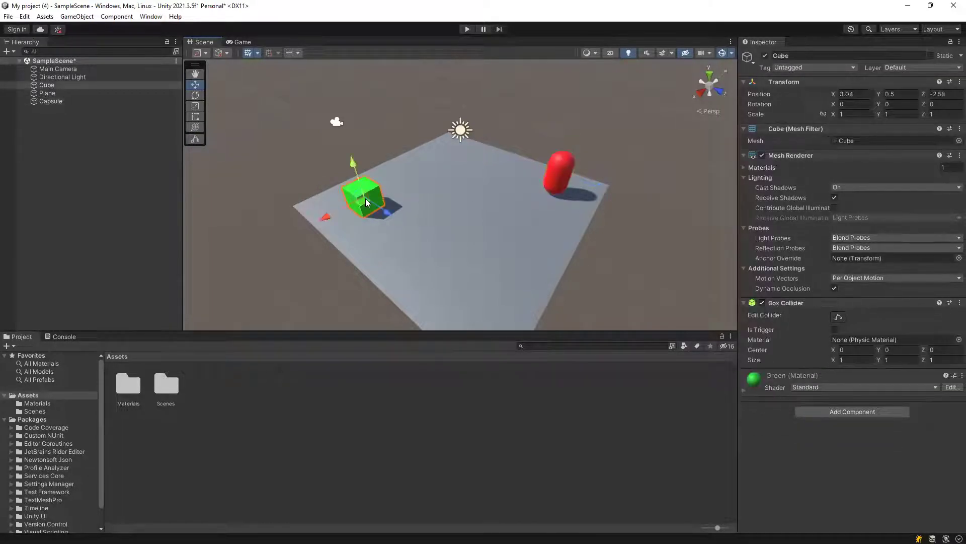
click(254, 290)
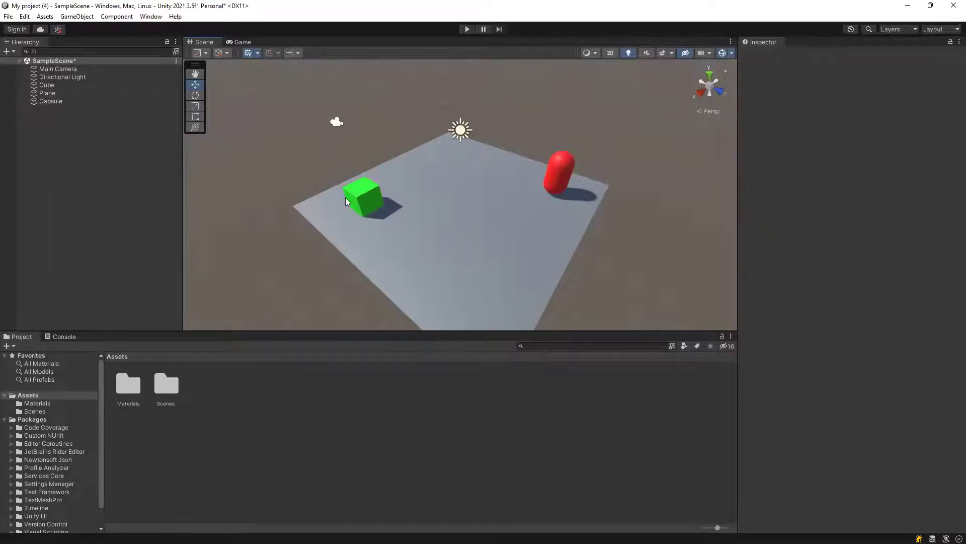
Rename the red capsule object as Agent
click(555, 164)
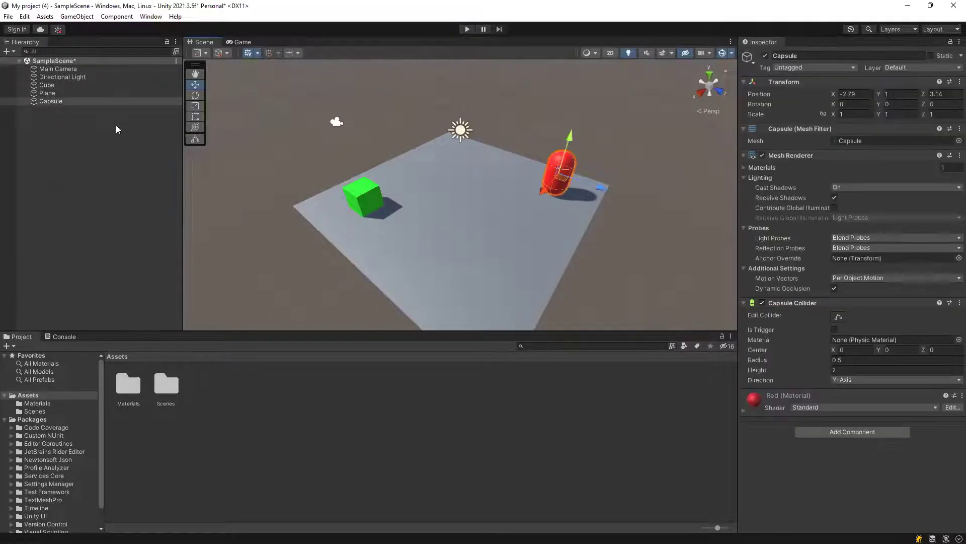
click(49, 100)
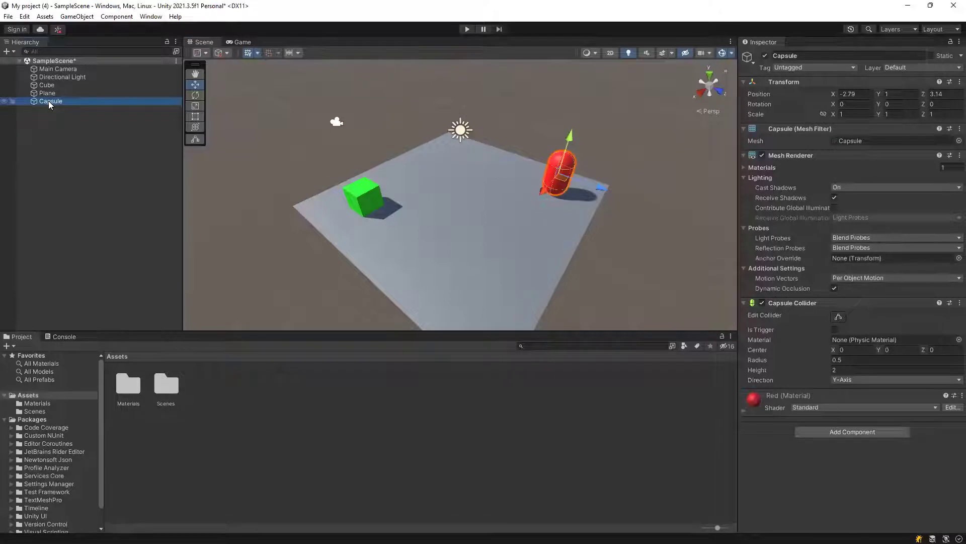
click(51, 103)
text(Agent)
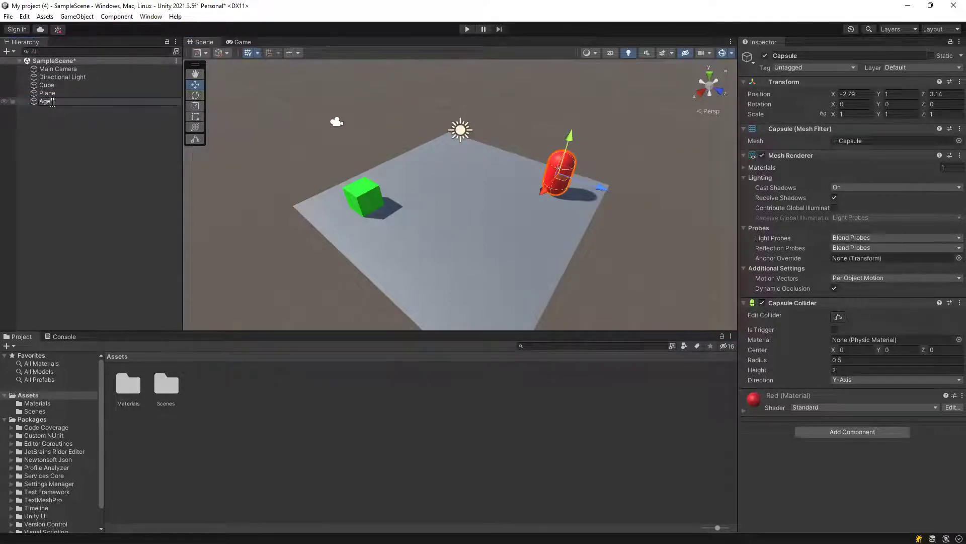
click(75, 145)
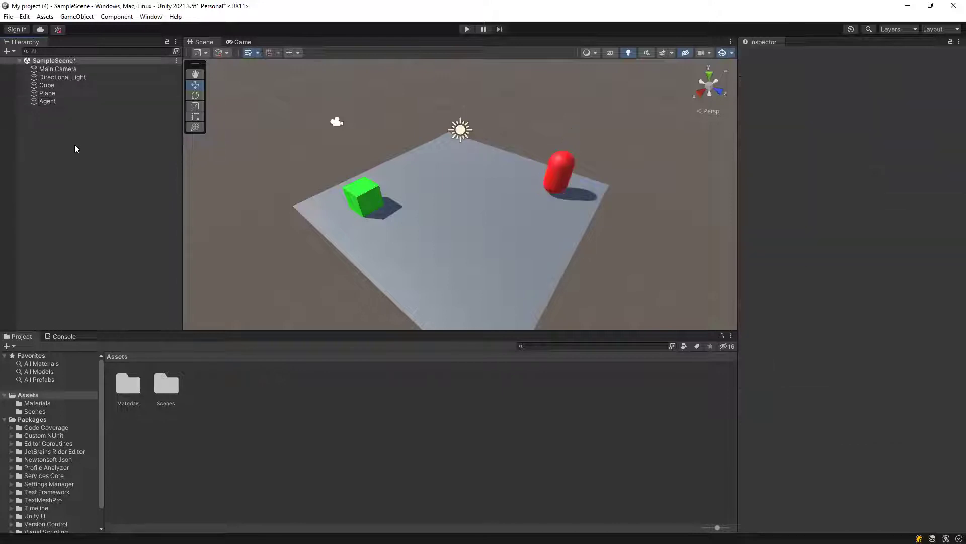
Rename the green cube object as Target
click(360, 192)
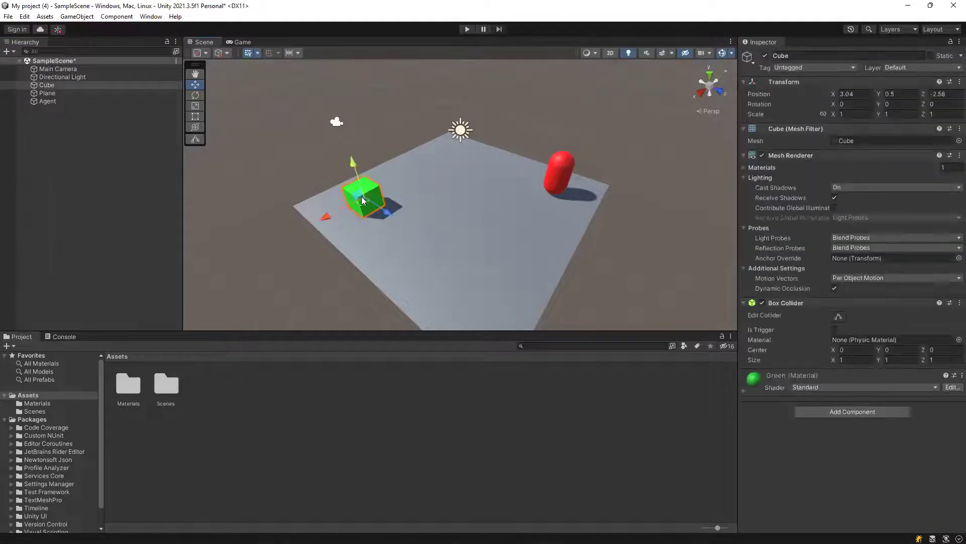
click(53, 86)
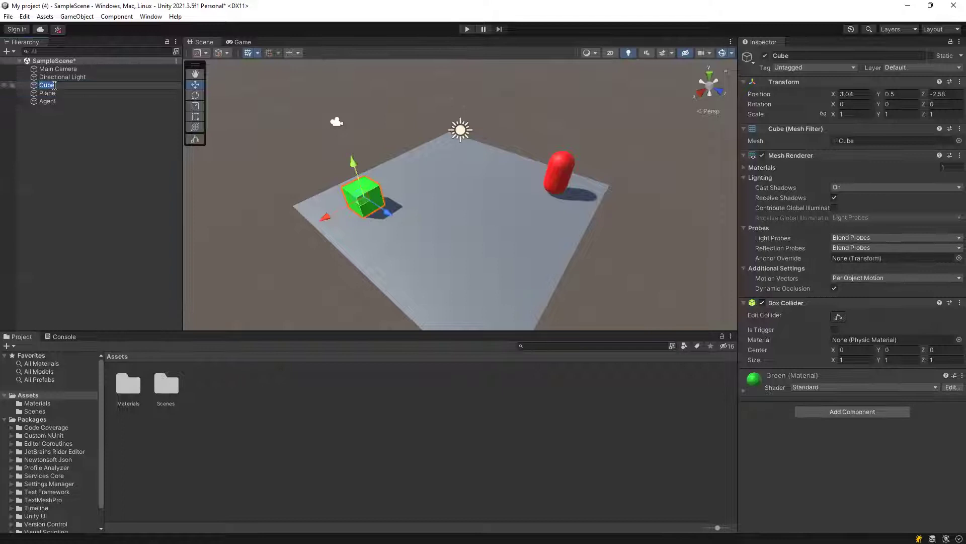
text(Target)
click(81, 153)
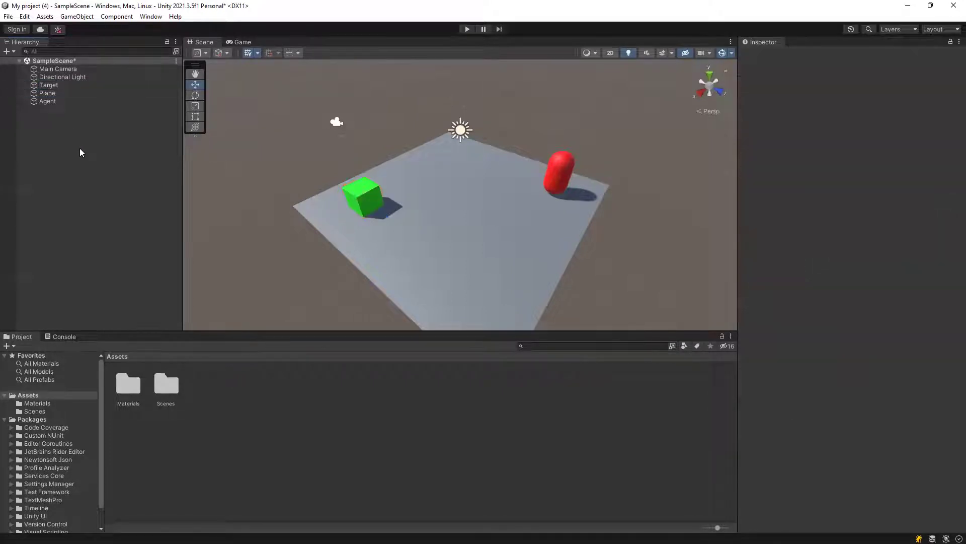
Rename the ground plane object as Nev Ground
click(415, 226)
click(47, 95)
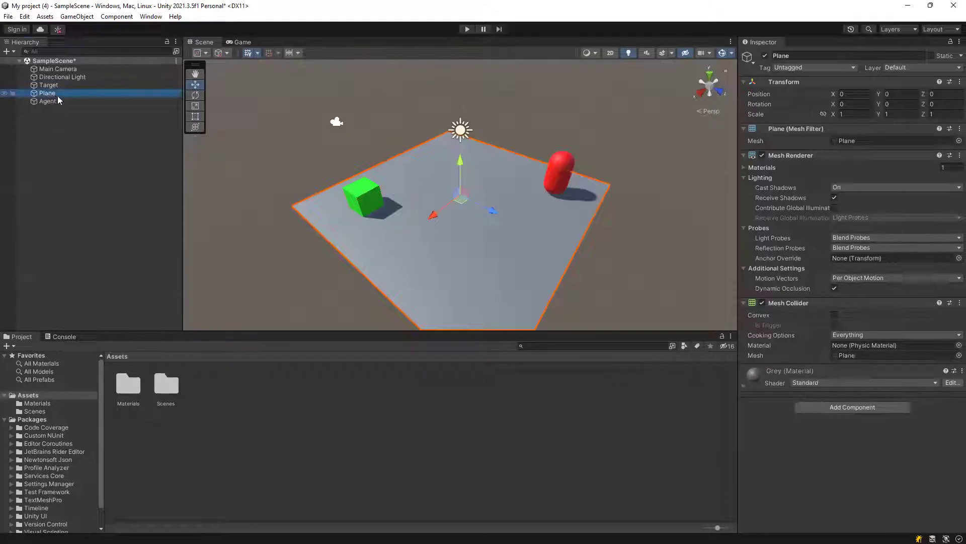
click(58, 94)
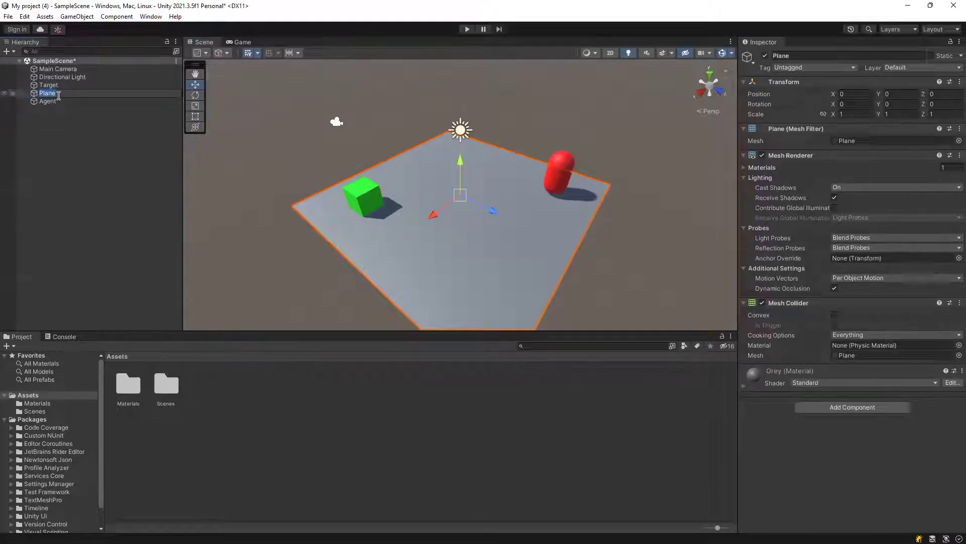
text(Nev Ground)
click(90, 152)
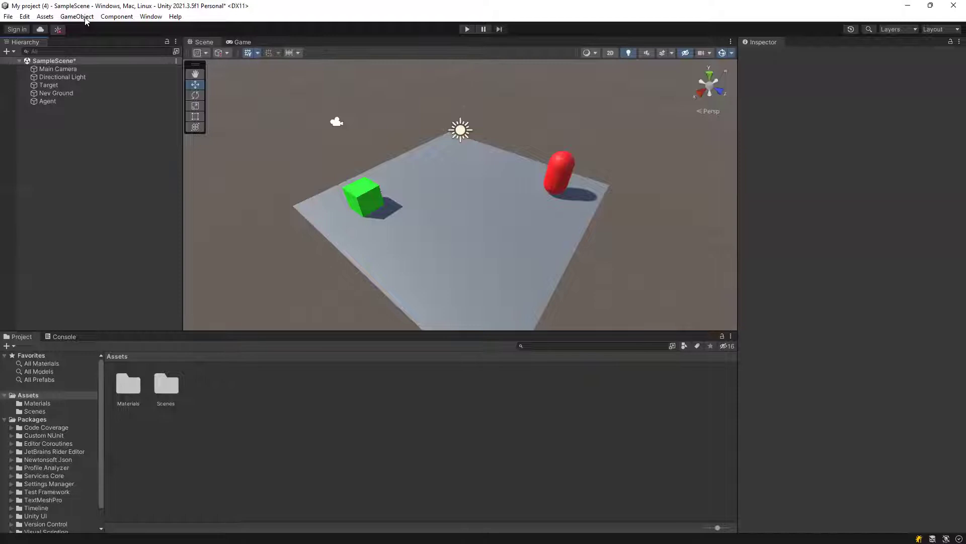
Import the custom package Behavior Designer Install with all of its contents into the project
click(42, 18)
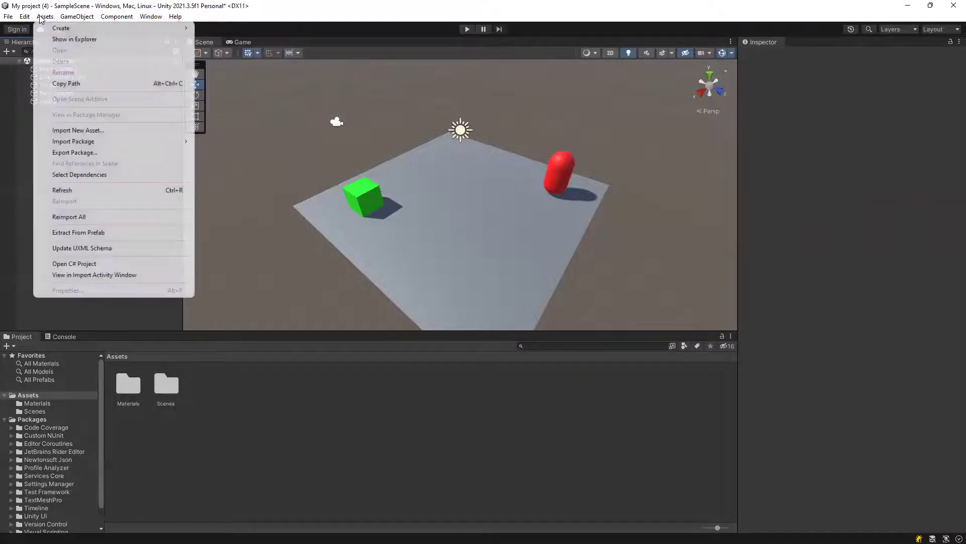
mouse_move(88, 145)
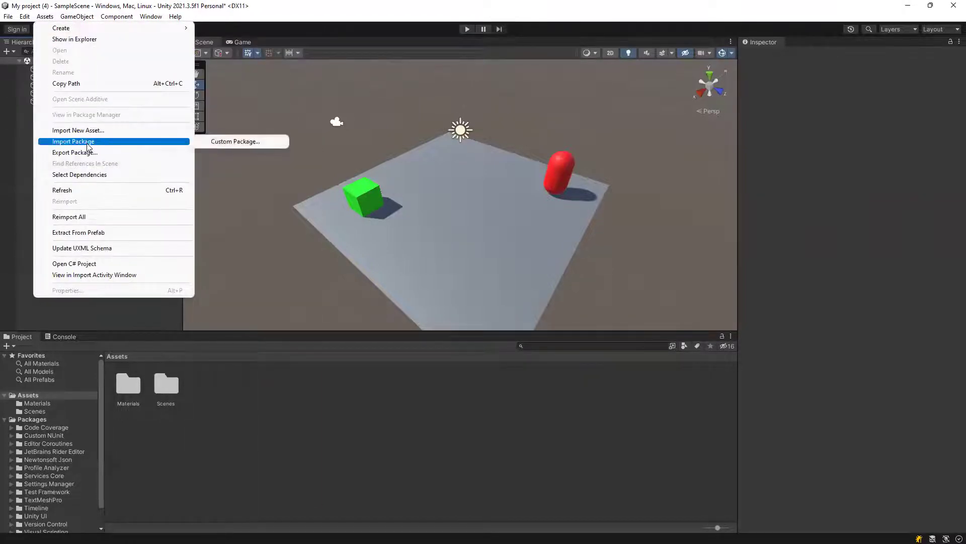
click(235, 142)
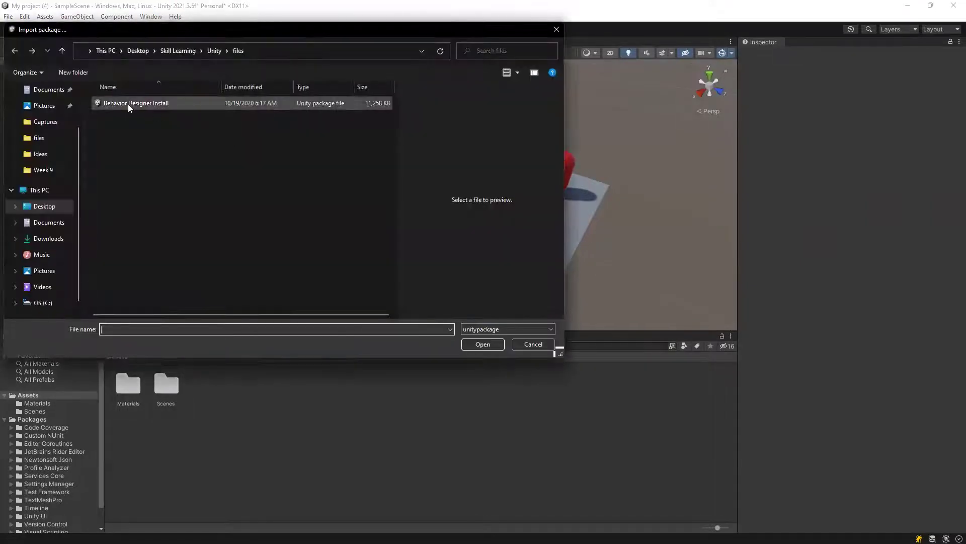
click(128, 104)
click(478, 344)
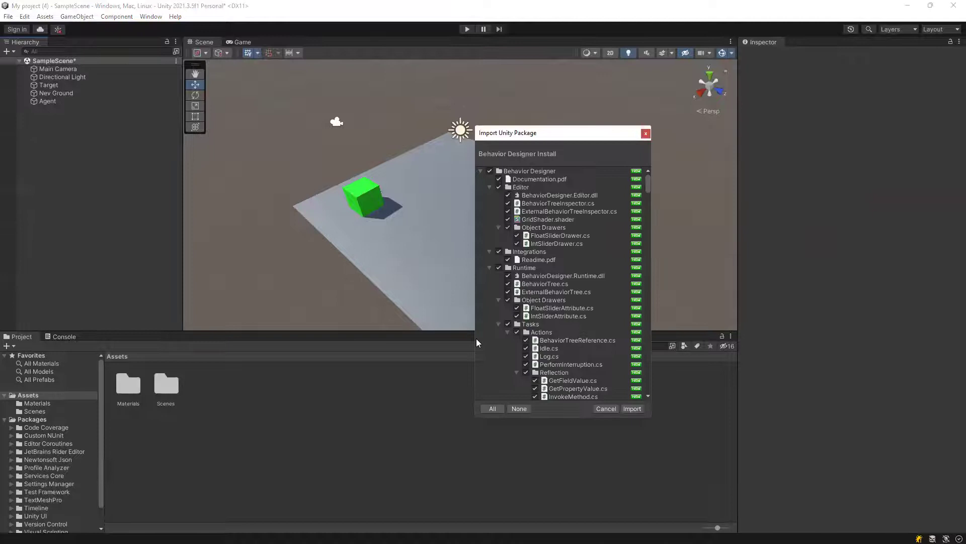
click(633, 409)
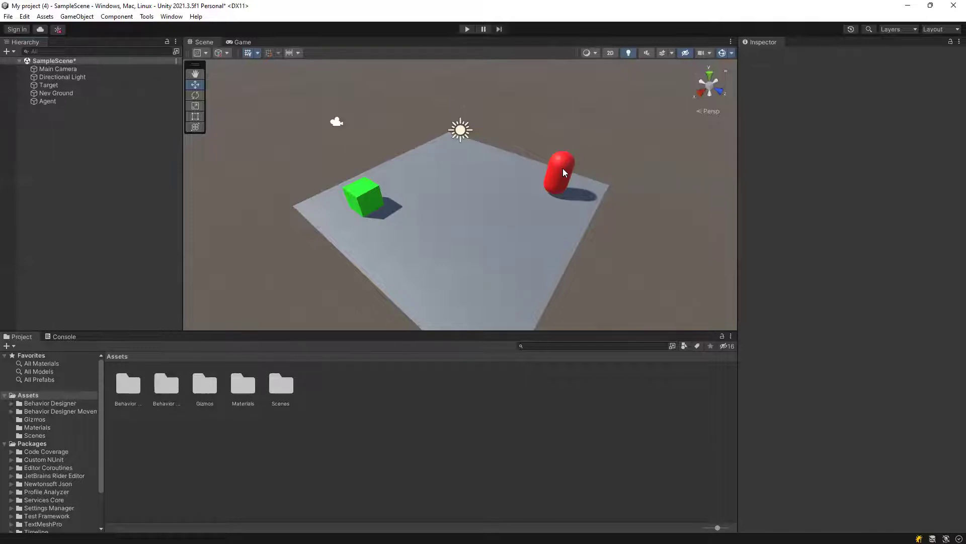
Mark the Nev Ground plane as static and bake its NavMesh with the default agent settings
click(449, 194)
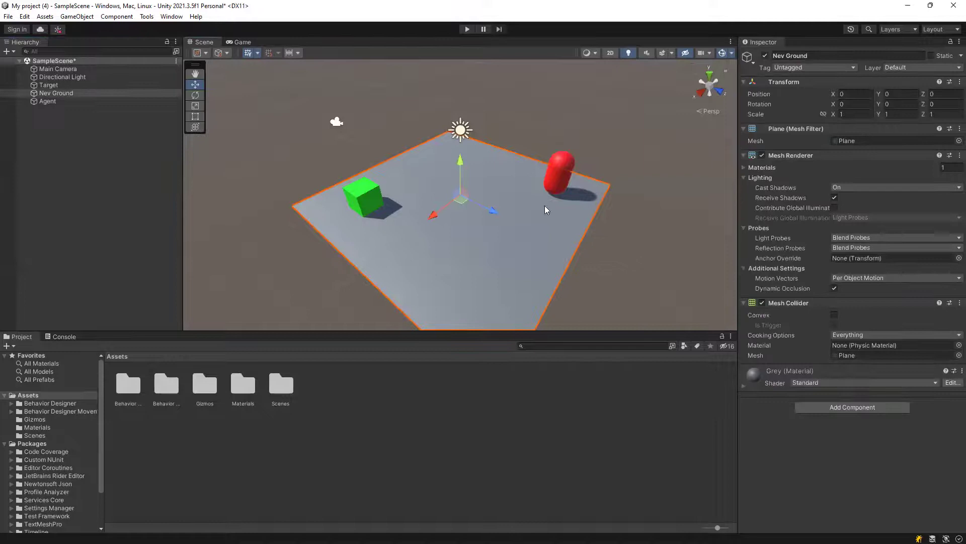
click(930, 56)
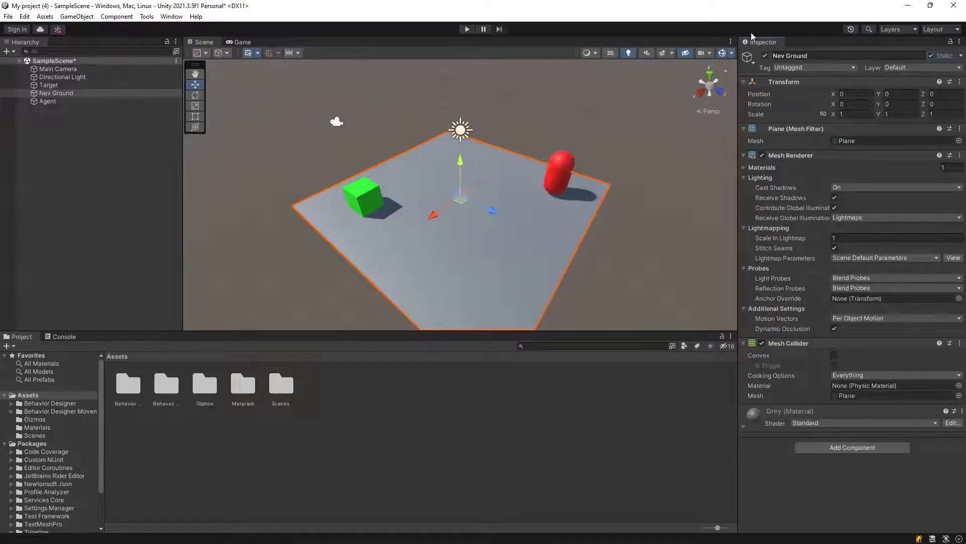
click(175, 18)
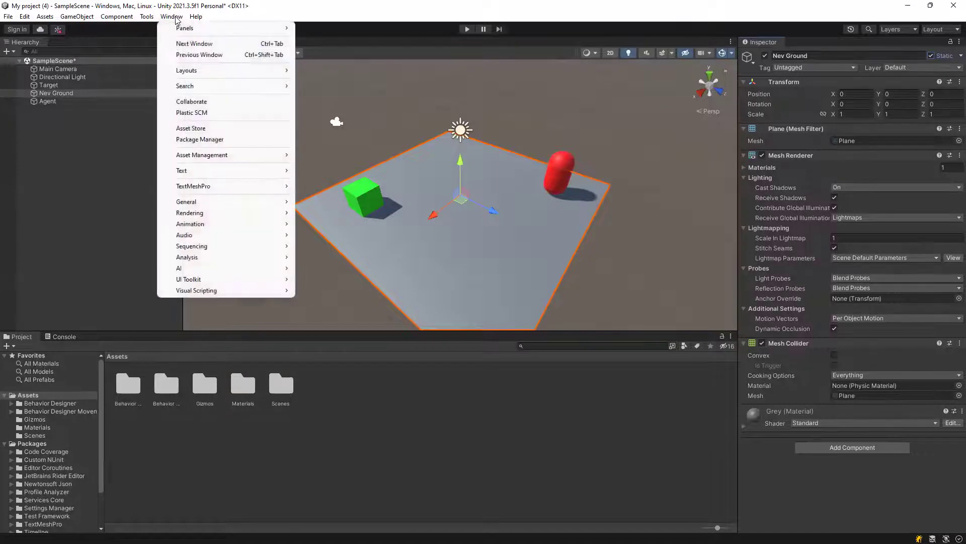
mouse_move(252, 268)
click(322, 268)
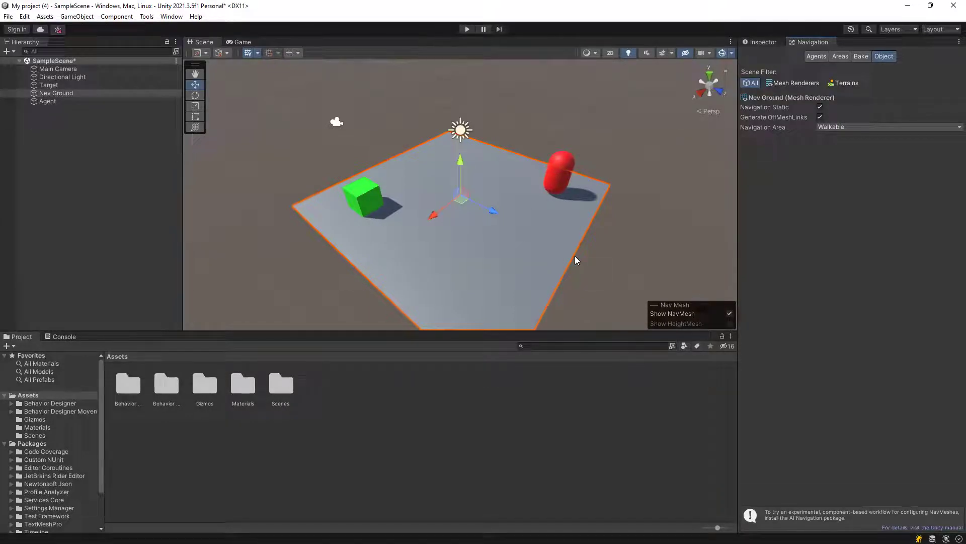
click(760, 43)
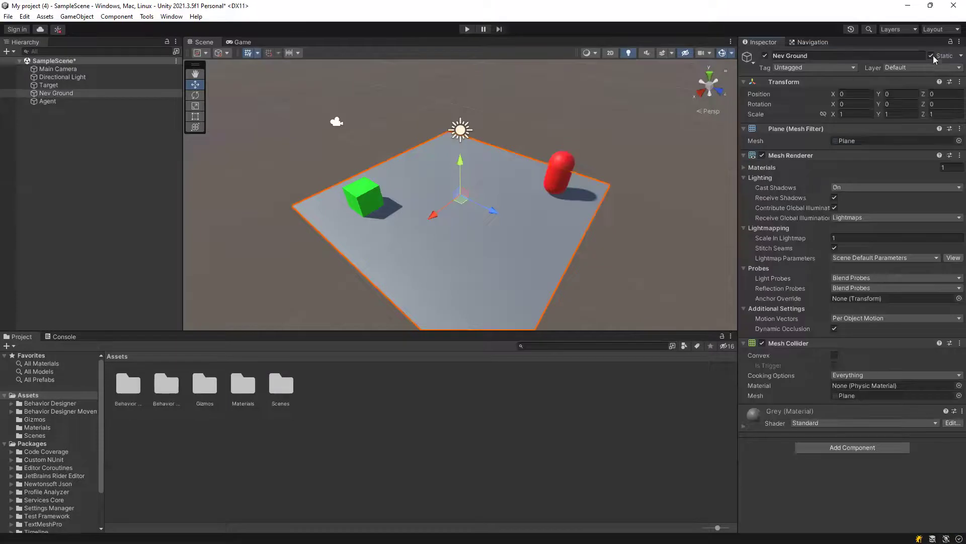
click(807, 42)
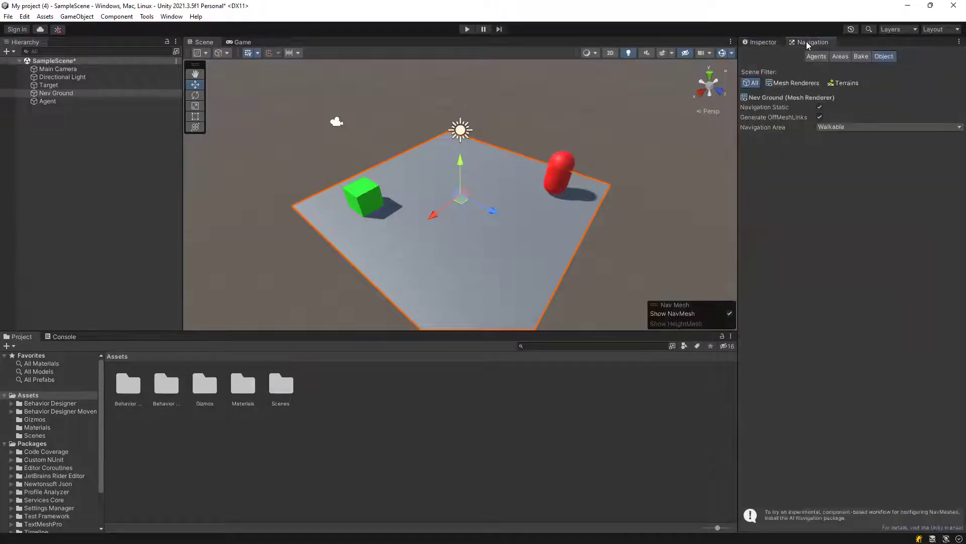
click(861, 56)
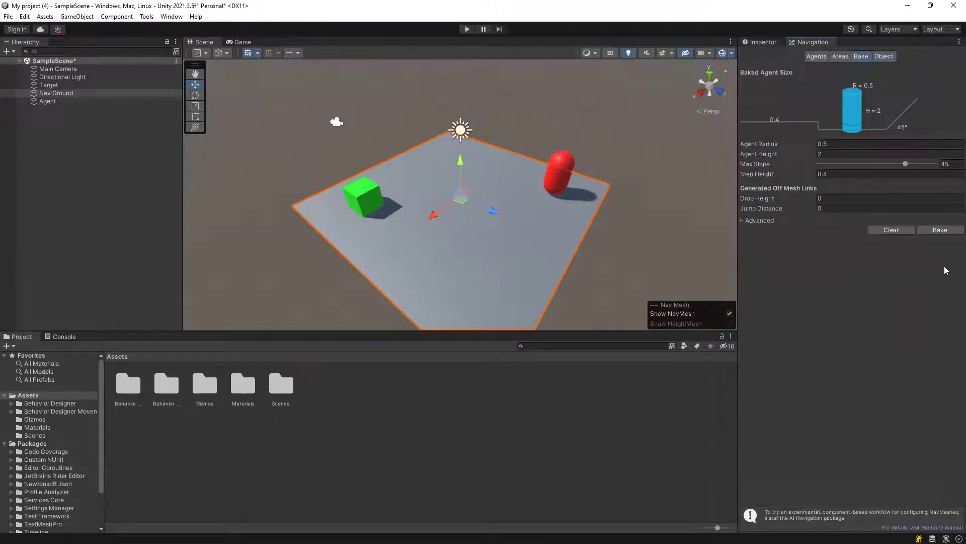
click(944, 230)
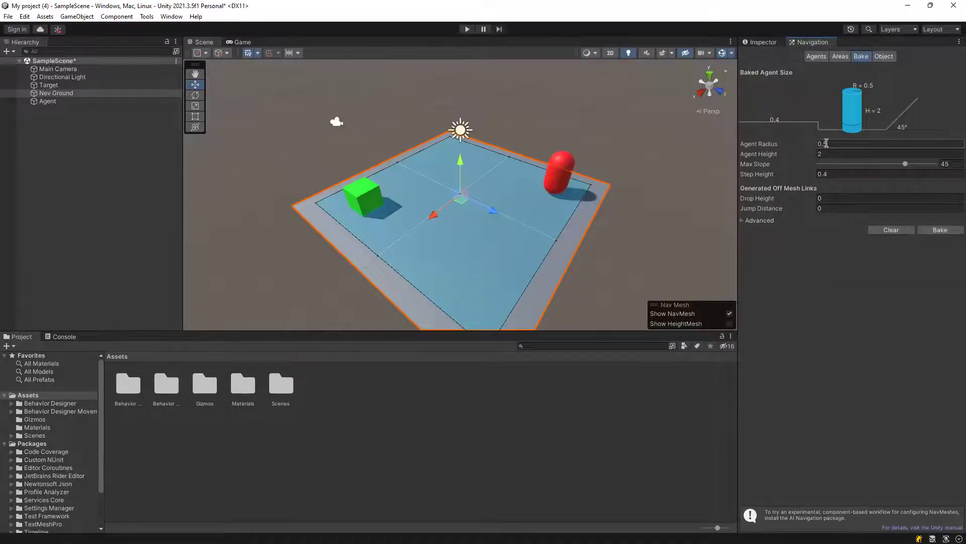
Set the baked Agent Radius to 0.1 and bake the NavMesh again
click(759, 145)
text(1)
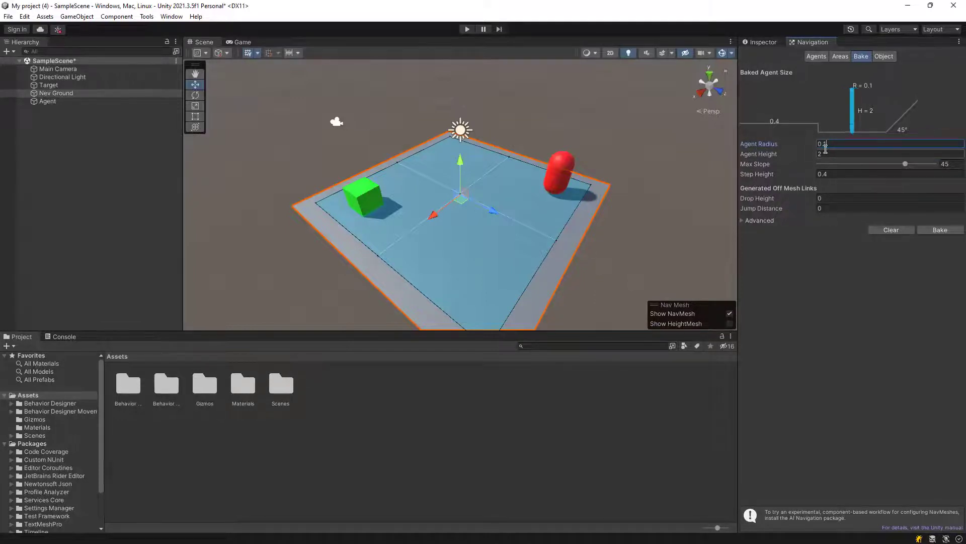
click(933, 232)
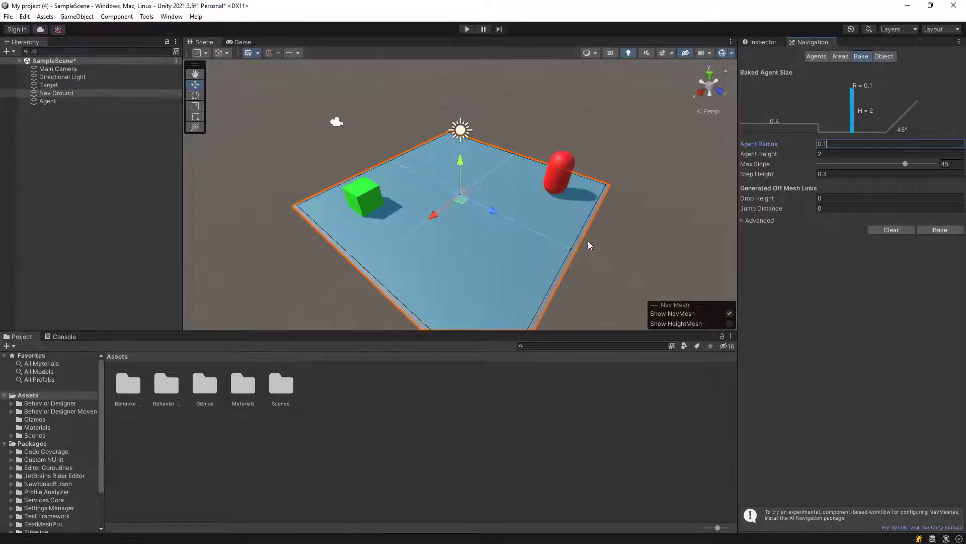
click(646, 191)
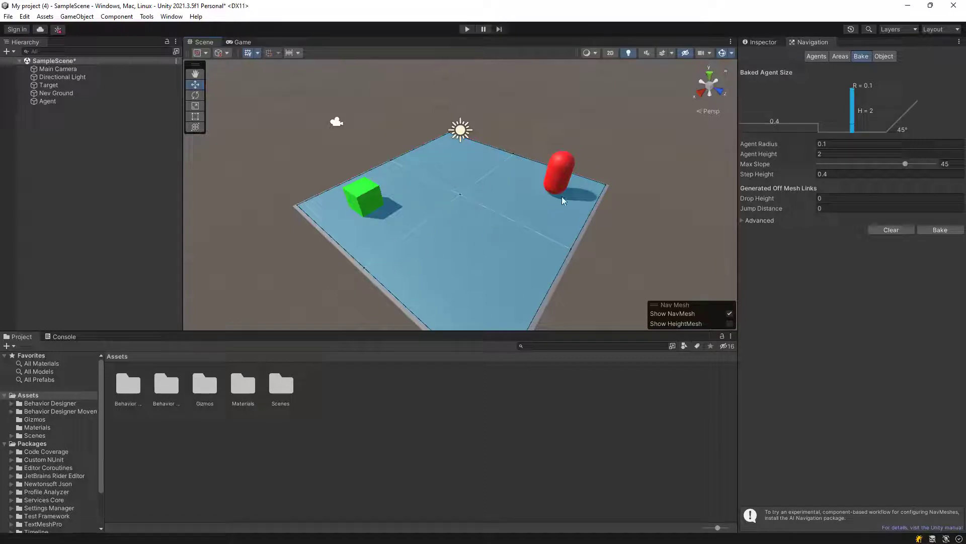
Add a Behavior Tree component from the Behavior Designer category to the Agent capsule
click(561, 165)
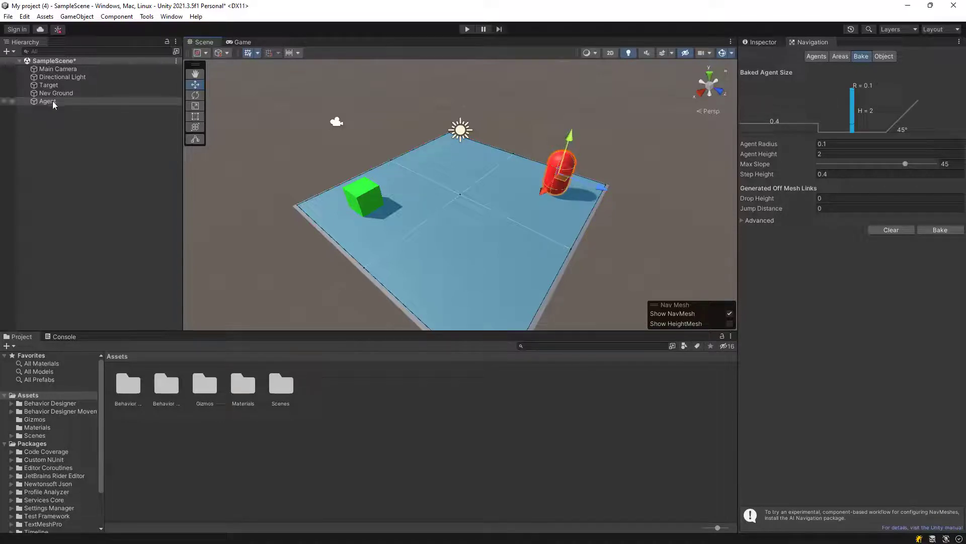
click(755, 42)
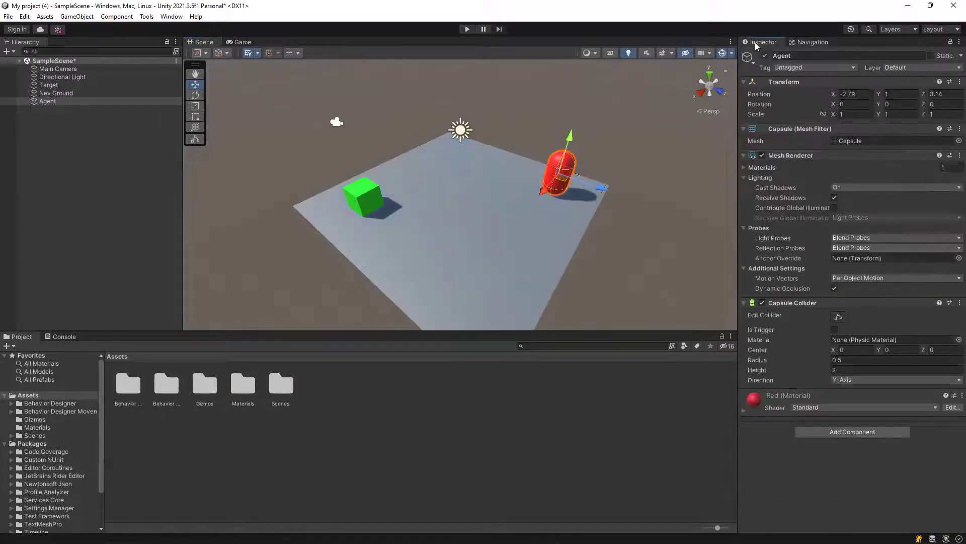
click(842, 433)
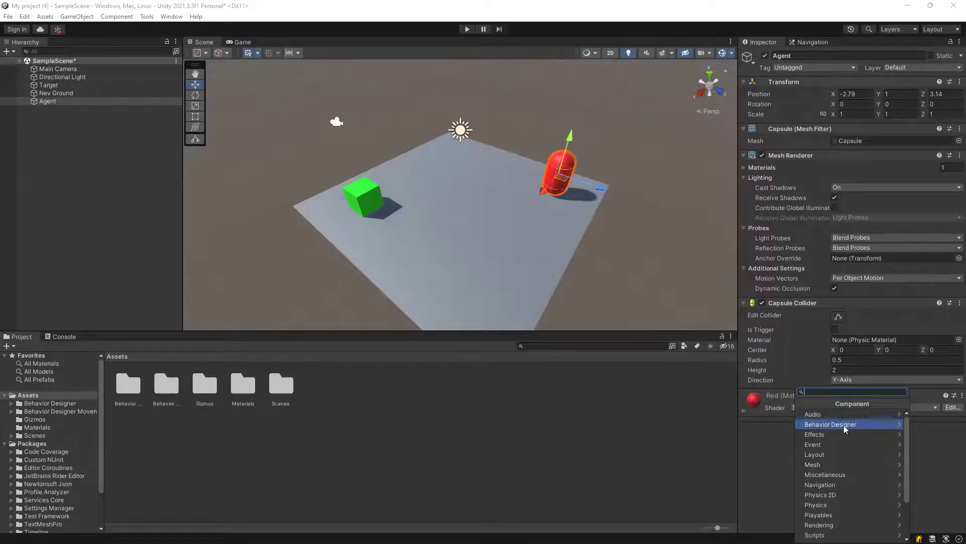
click(843, 425)
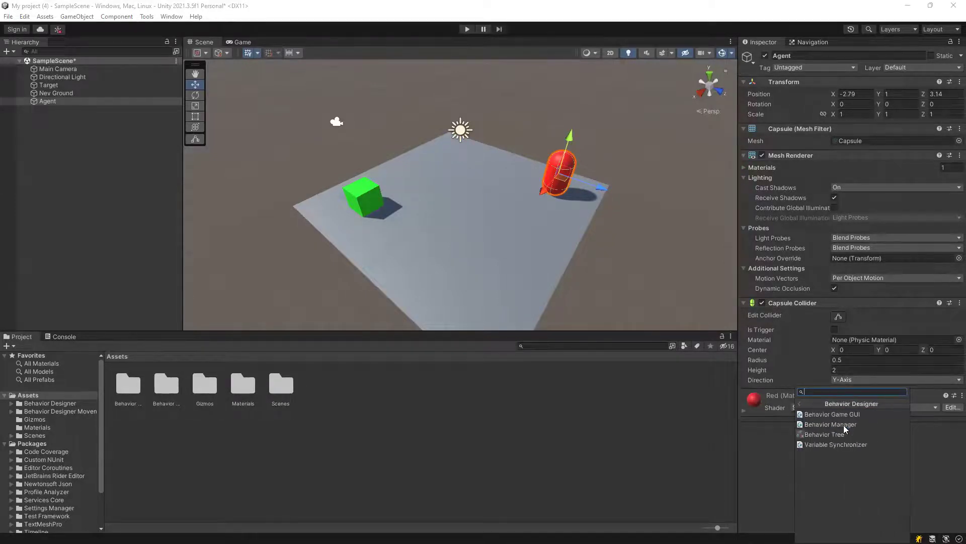
click(819, 433)
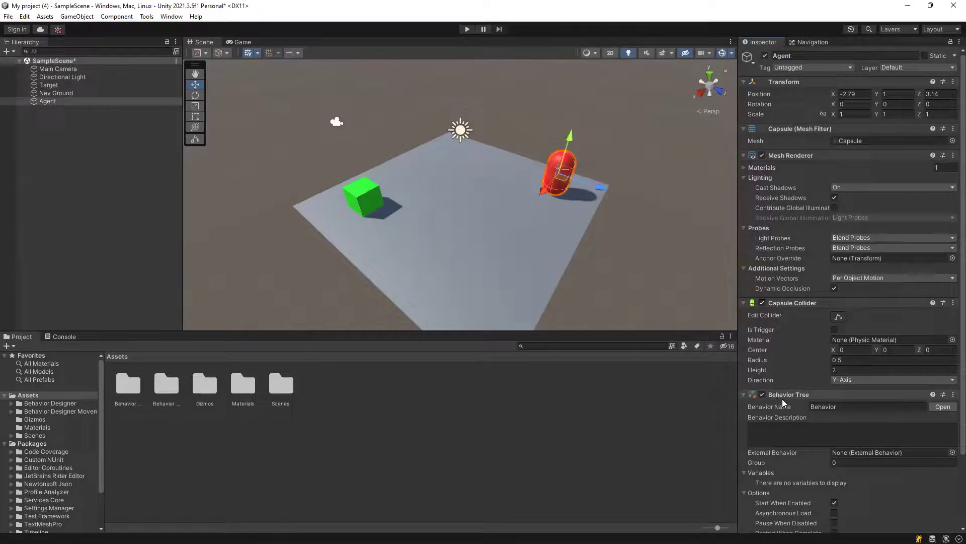
Add a Nav Mesh Agent component from the Navigation category to the Agent, keeping its default settings
scroll(783, 399, down, 3)
click(835, 521)
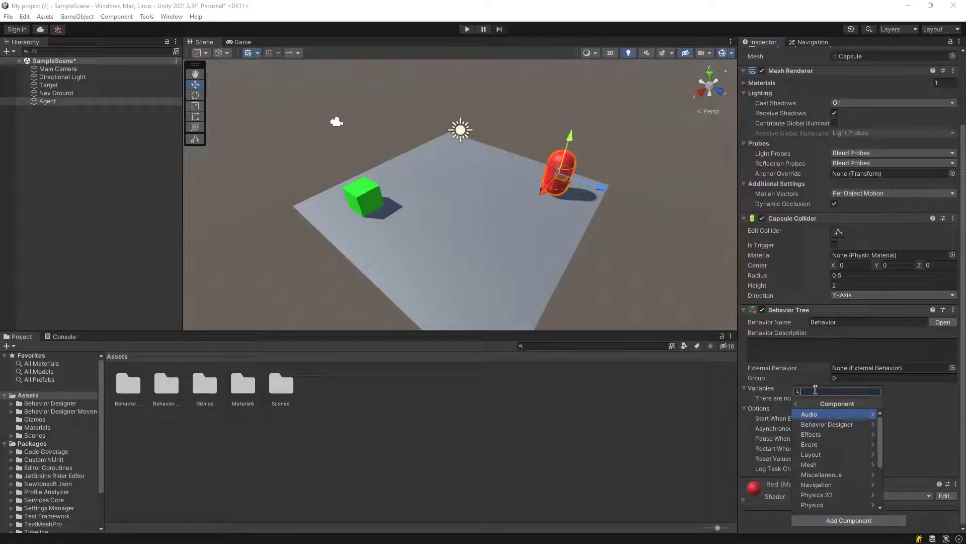
text(neg)
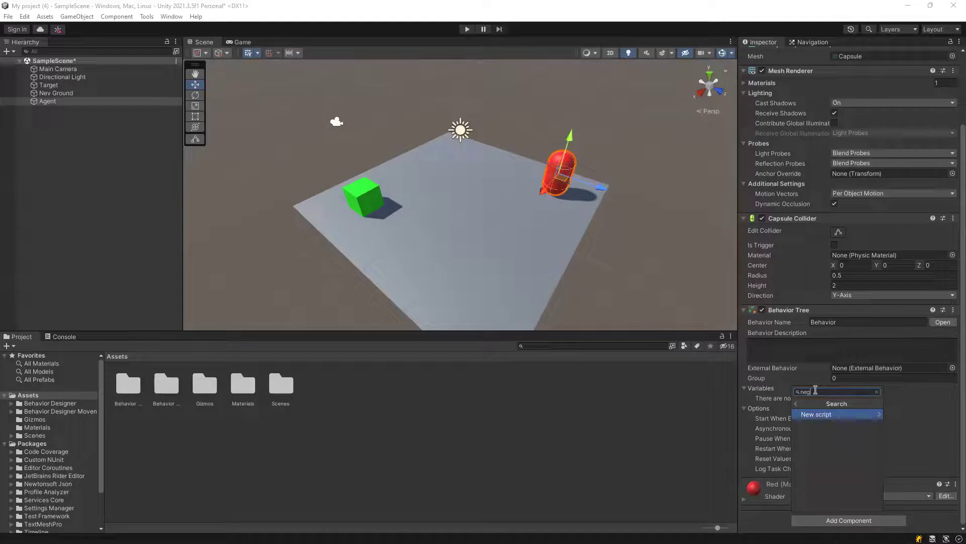
key(BackSpace)
text(v)
click(877, 392)
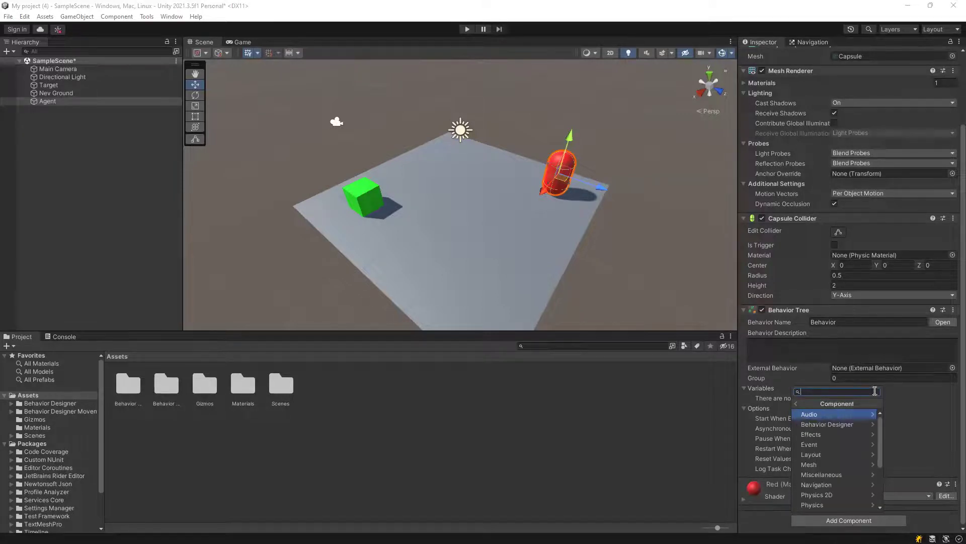
click(838, 485)
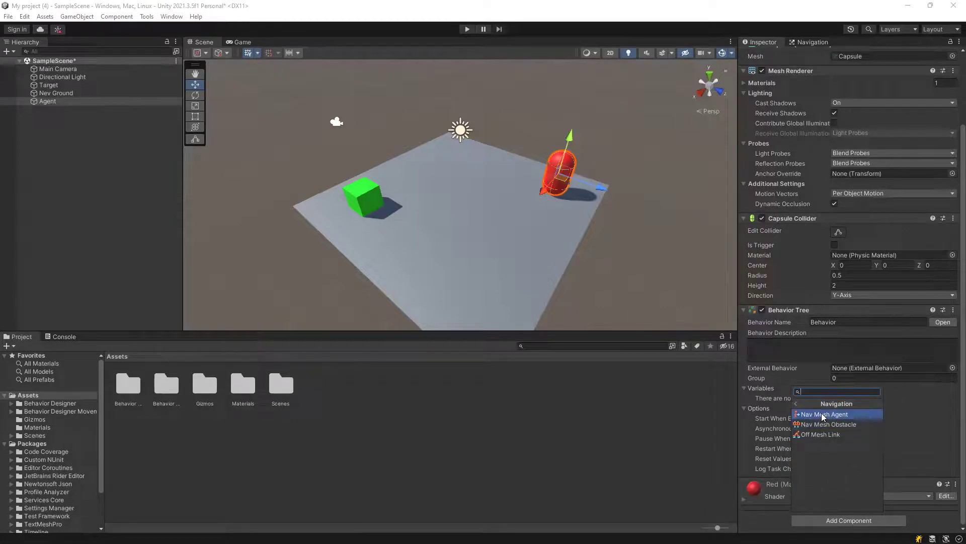
click(821, 414)
scroll(856, 475, down, 5)
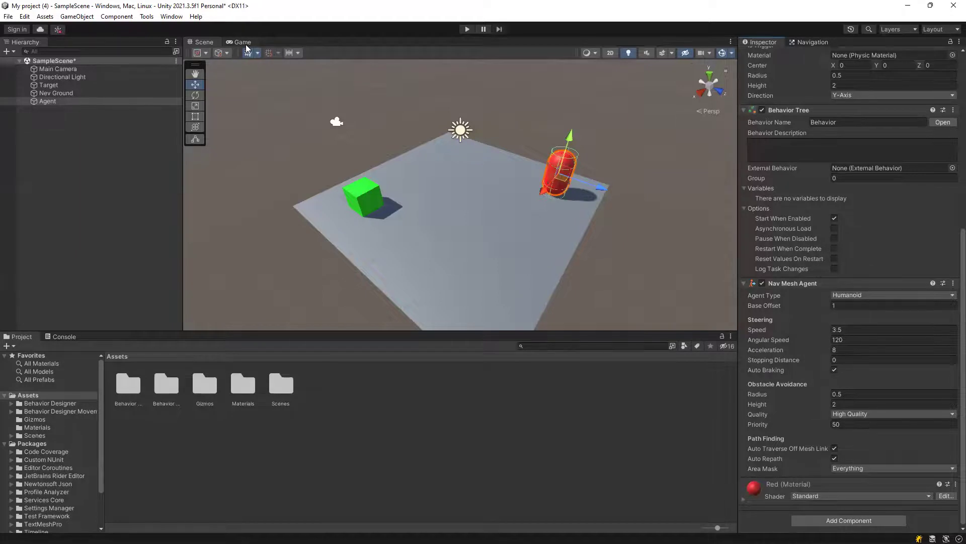
Open the Behavior Designer editor for the Agent capsule and dock it beside the Scene and Game views
click(625, 151)
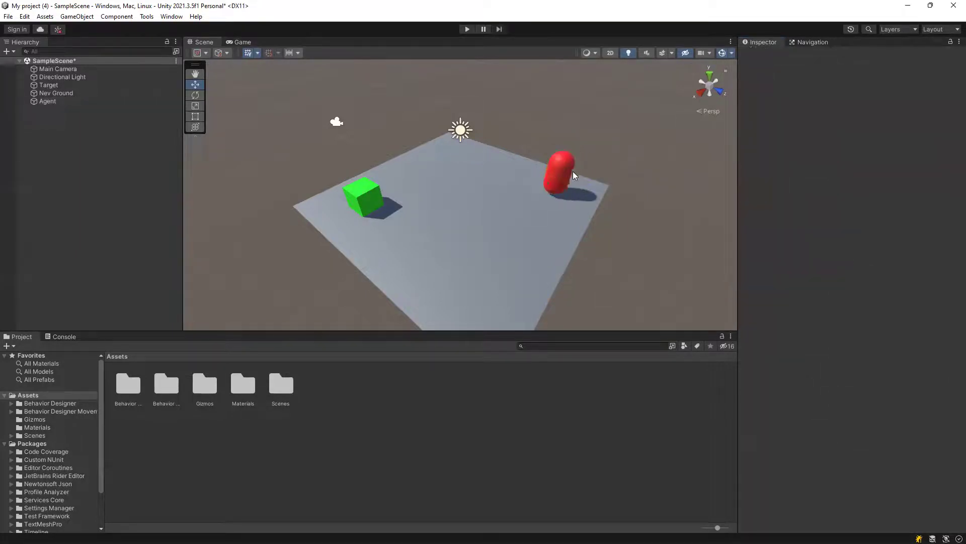
click(571, 160)
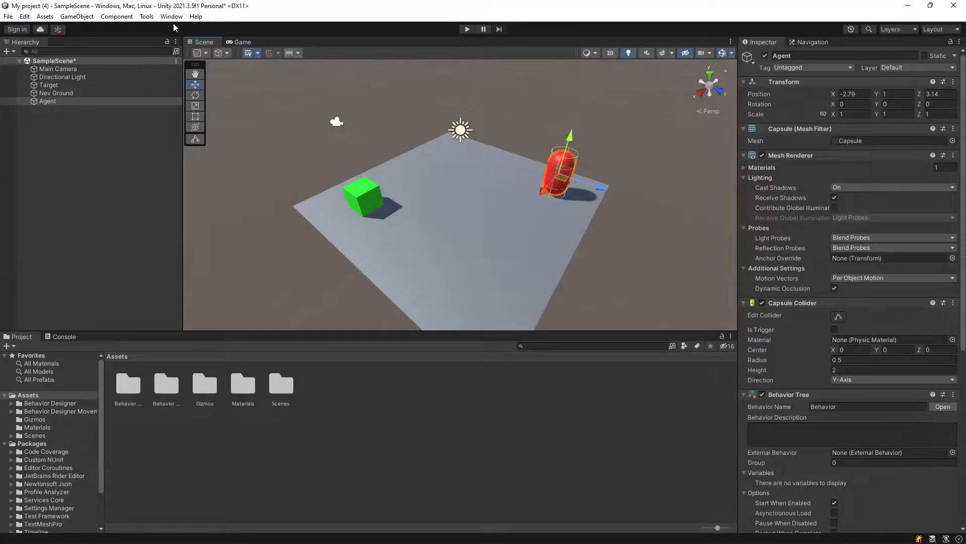
click(147, 17)
mouse_move(191, 28)
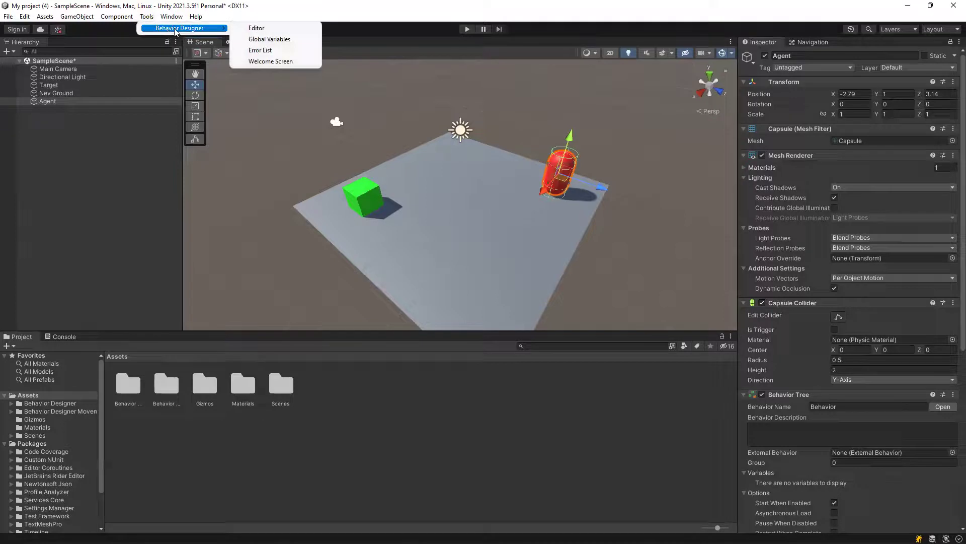
click(273, 28)
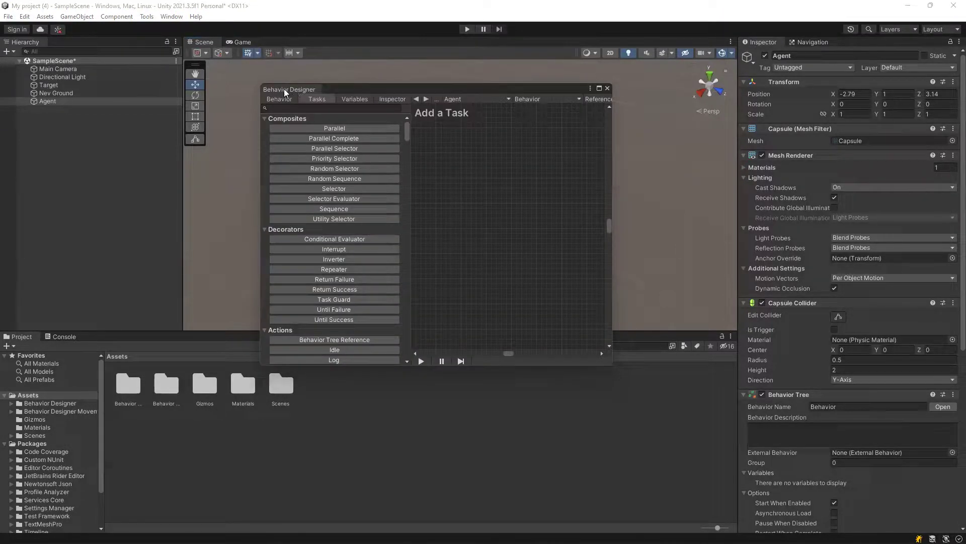
drag(285, 89, 265, 41)
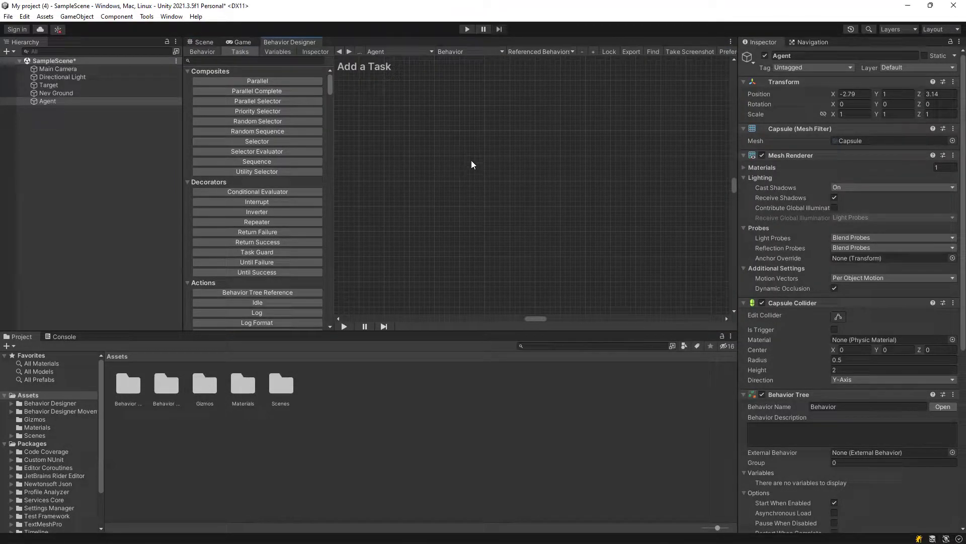
With the Agent capsule selected, add the Seek movement task to its behavior tree in Behavior Designer
click(204, 42)
click(627, 138)
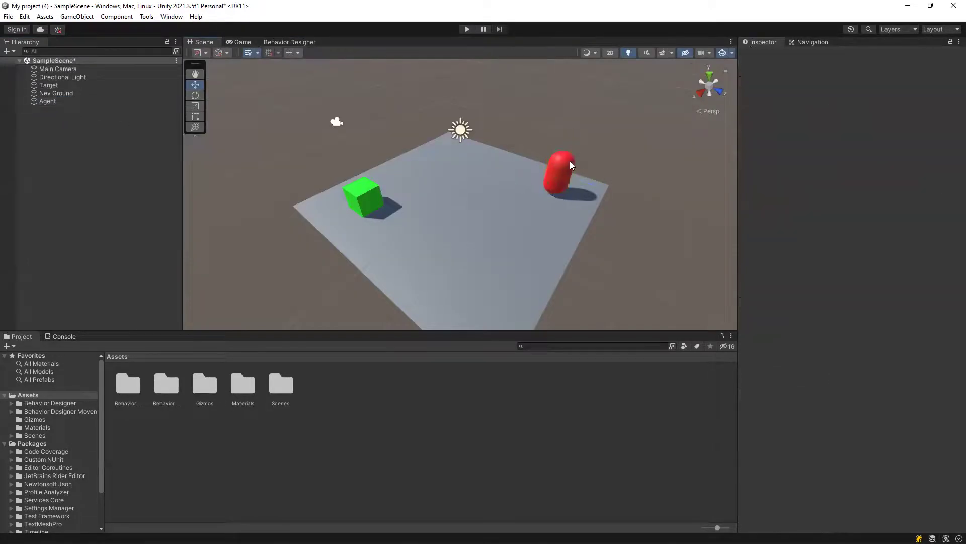
click(568, 162)
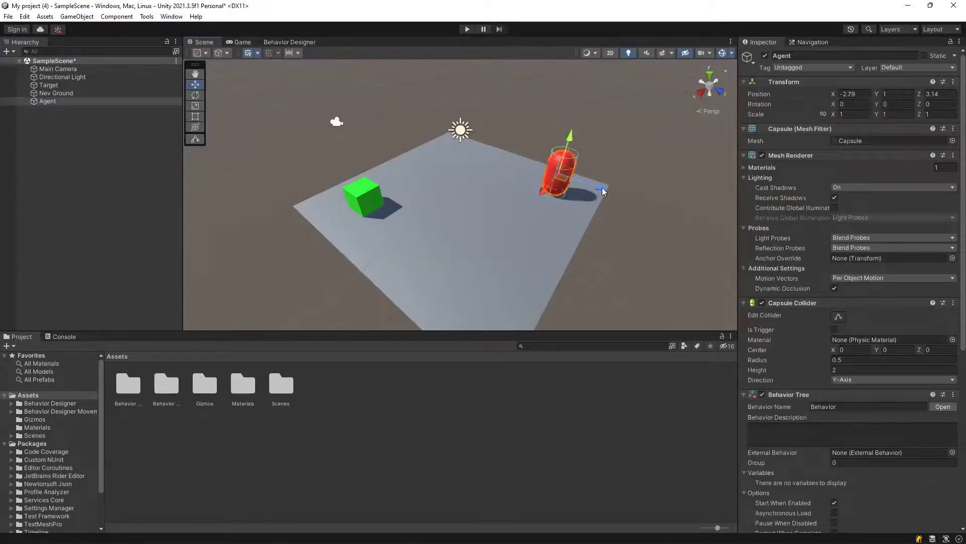
click(279, 42)
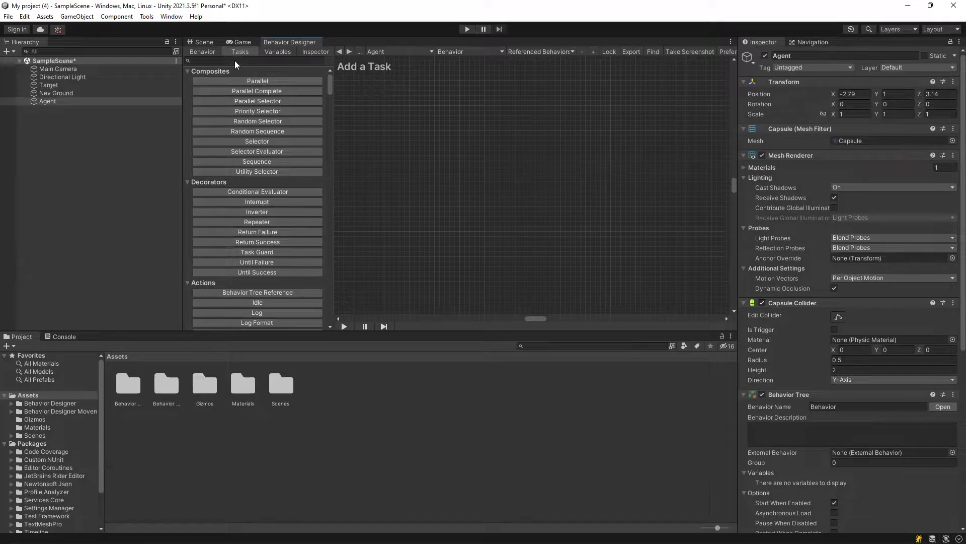
click(218, 61)
text(seek)
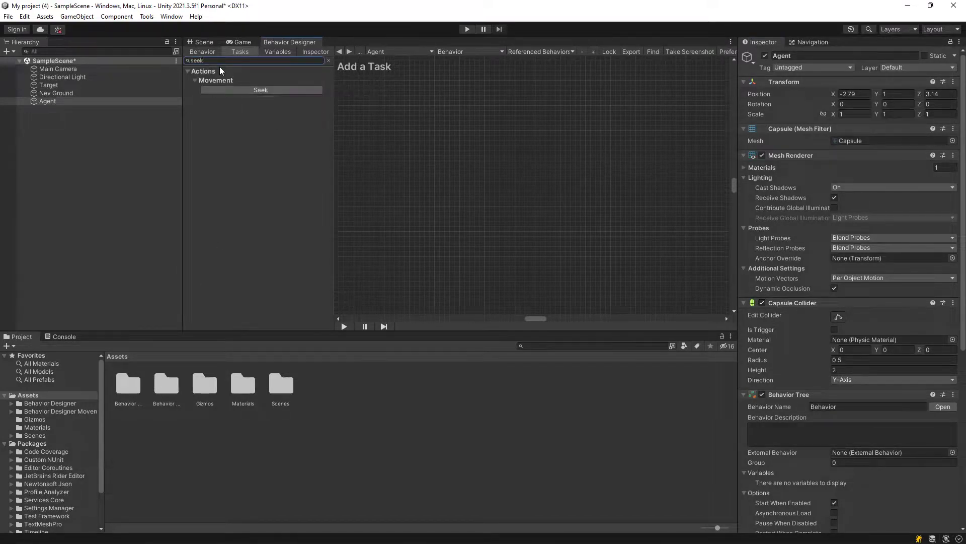
click(247, 90)
click(533, 152)
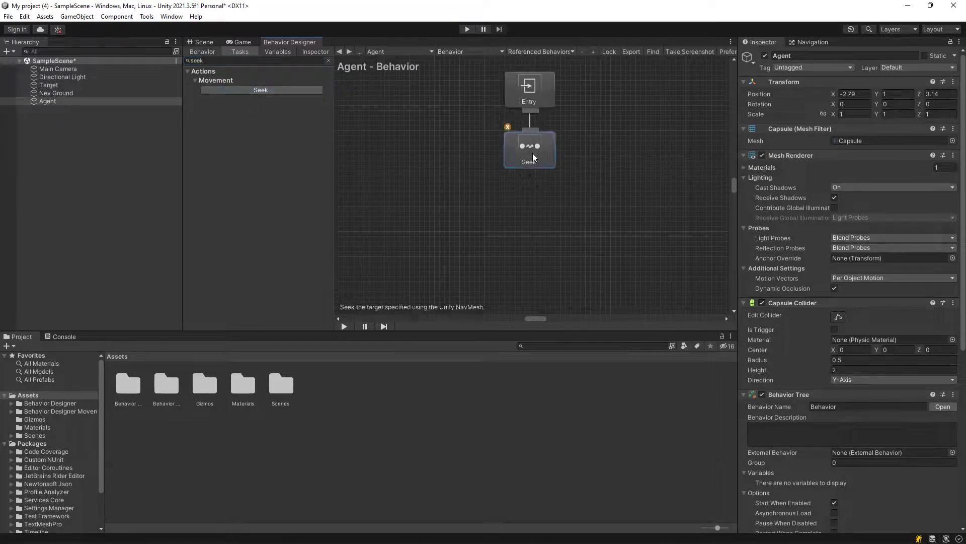
Assign the Target object from the scene as the Seek task's target and run the scene to test it
click(306, 52)
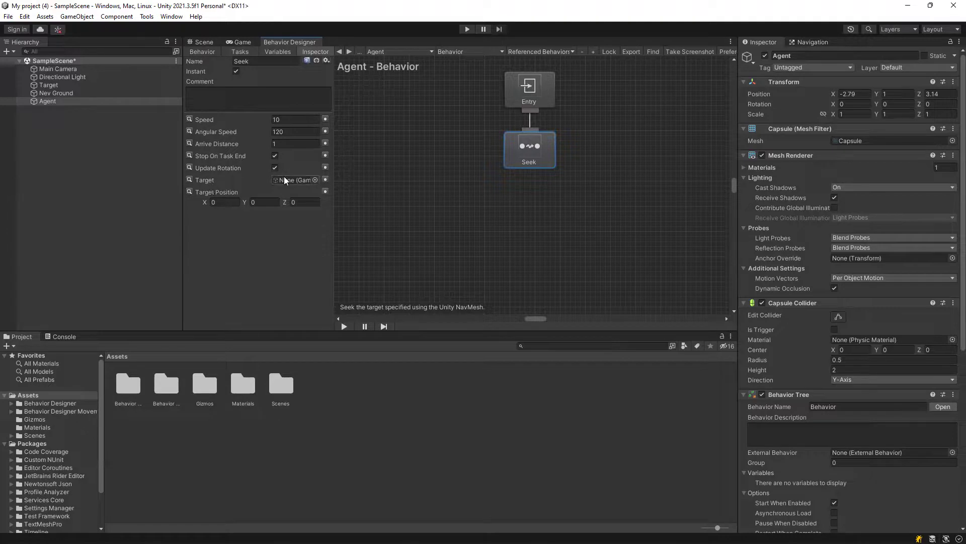
click(50, 87)
drag(50, 89, 288, 181)
mouse_move(536, 156)
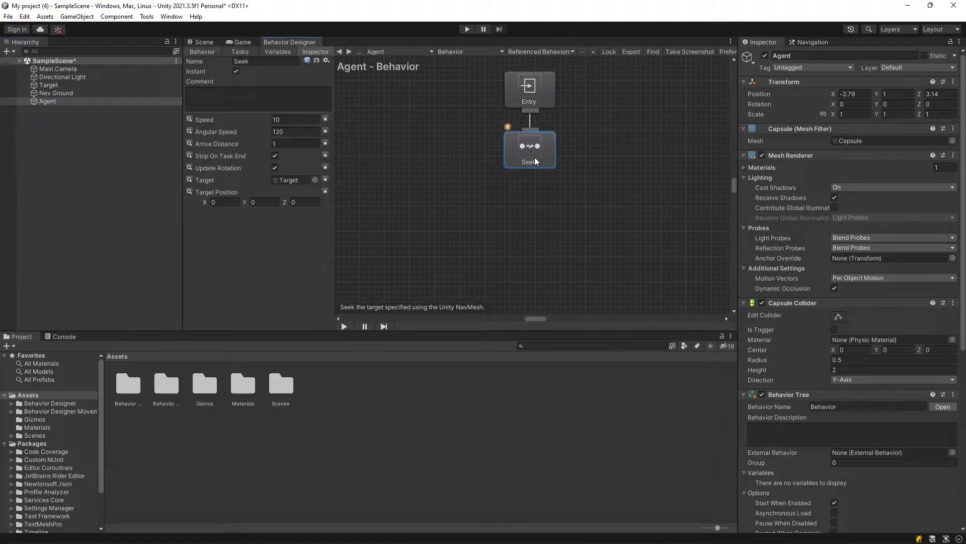
click(467, 29)
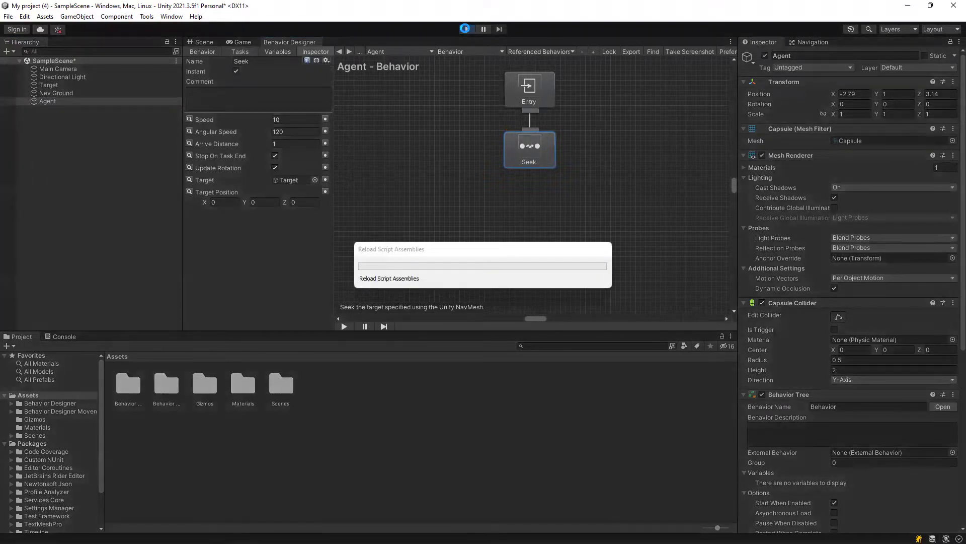